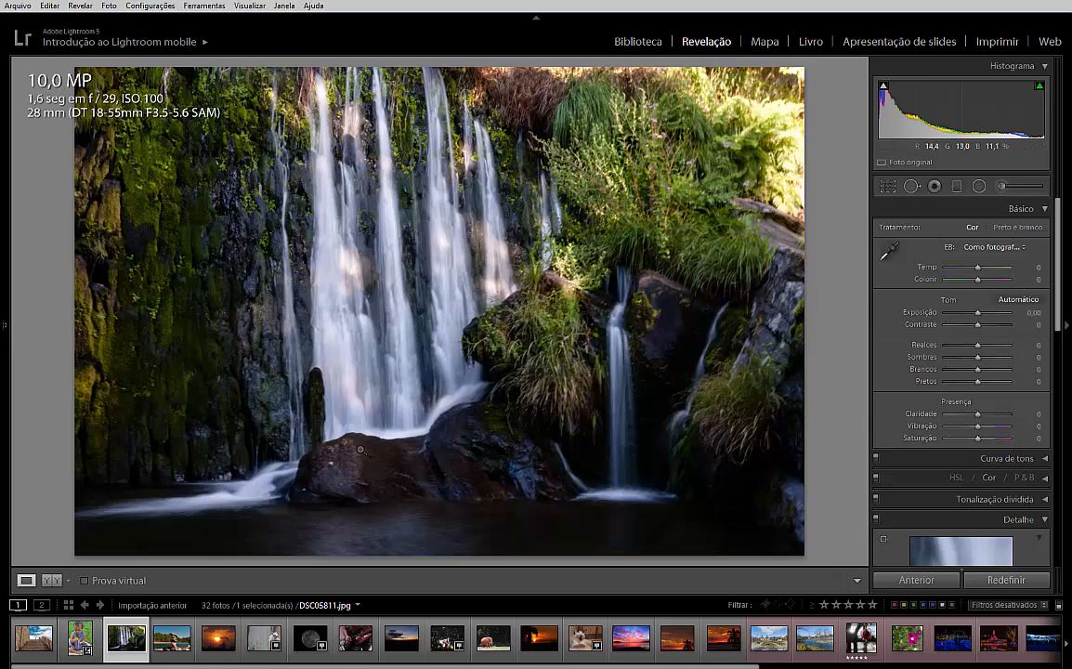
# Raise the waterfall photo's exposure to +0.64 and its shadows to +59.
pyautogui.click(360, 454)
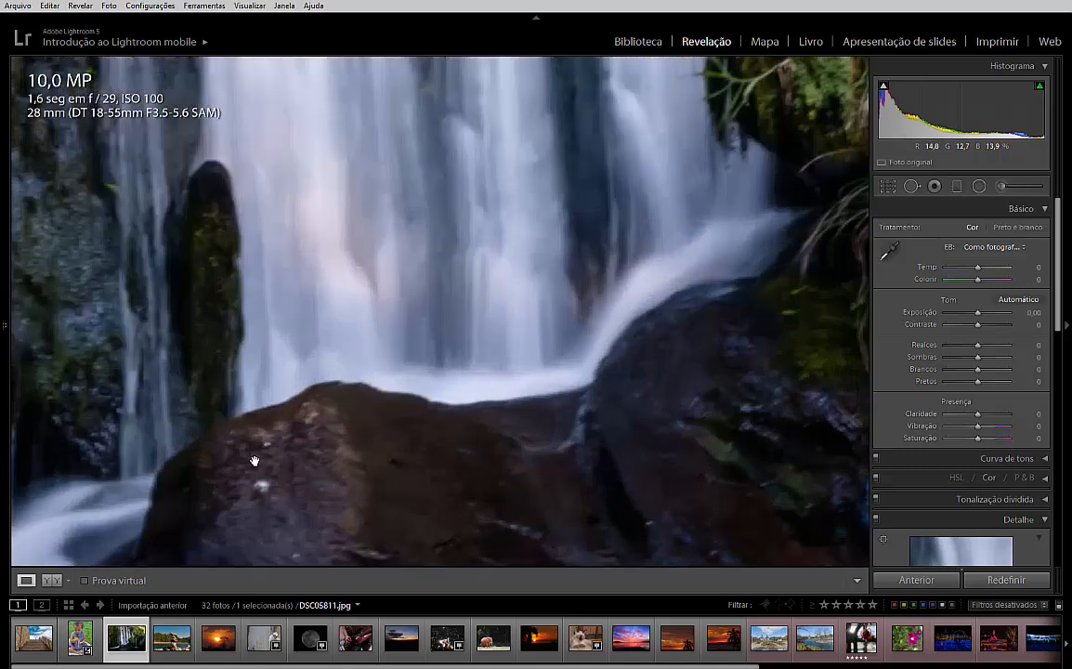
pyautogui.moveTo(679, 412); pyautogui.dragTo(433, 467)
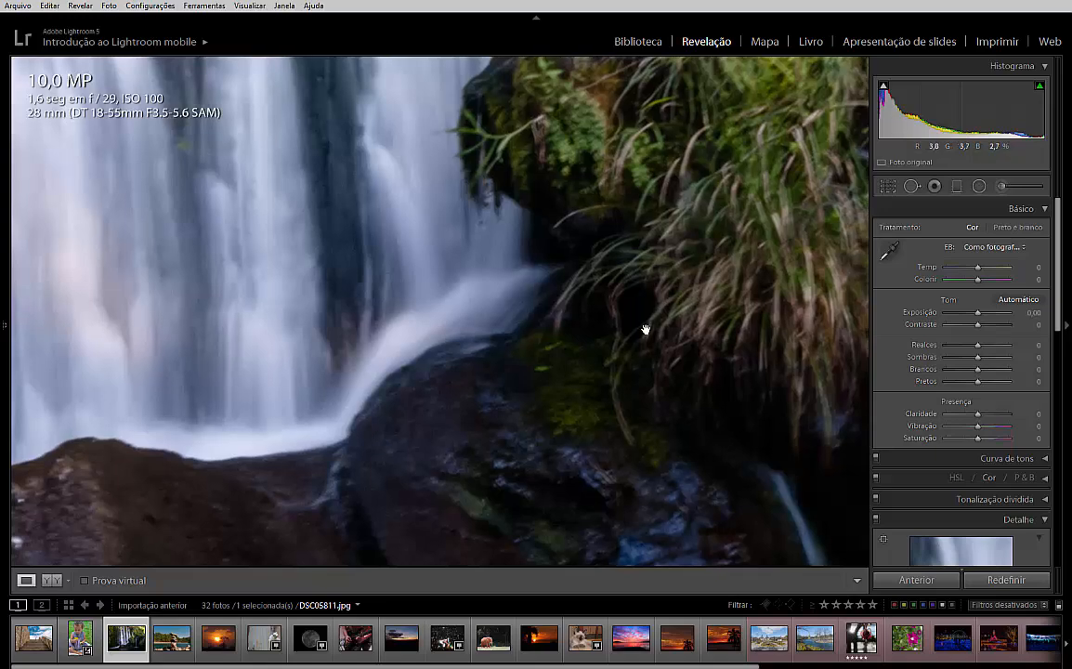
pyautogui.moveTo(677, 278); pyautogui.dragTo(570, 383)
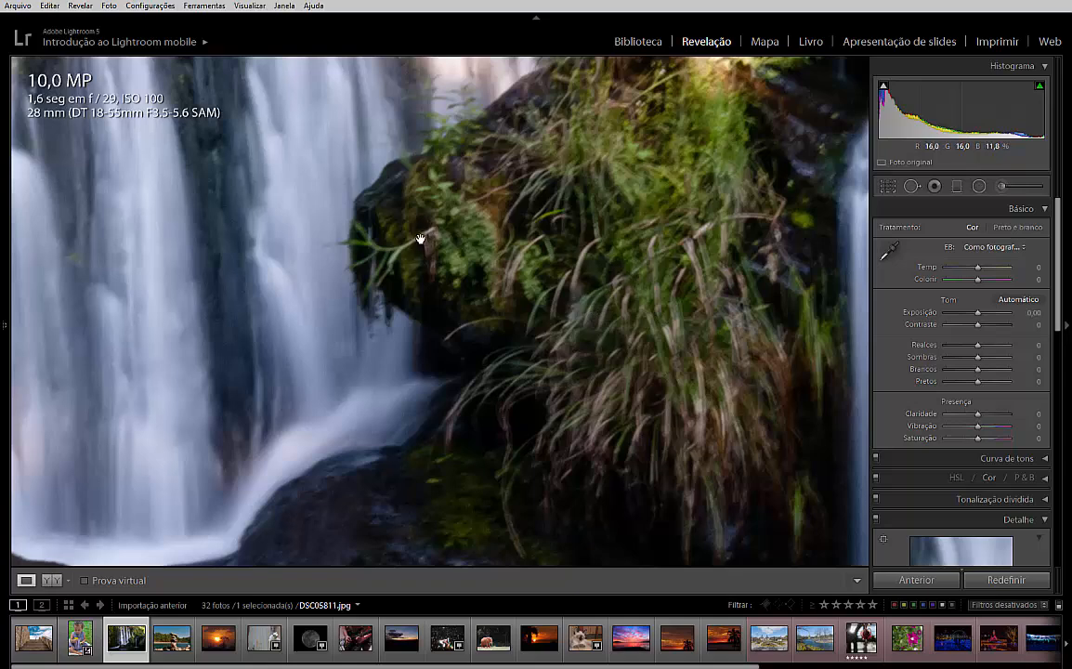
pyautogui.click(540, 221)
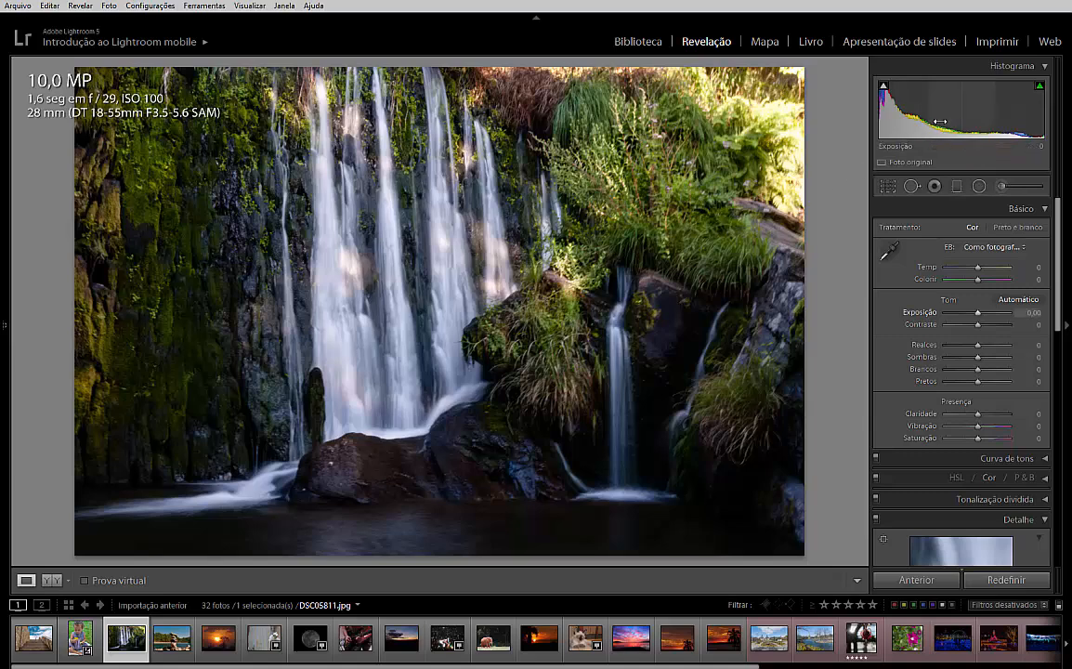
pyautogui.moveTo(940, 120); pyautogui.dragTo(953, 120)
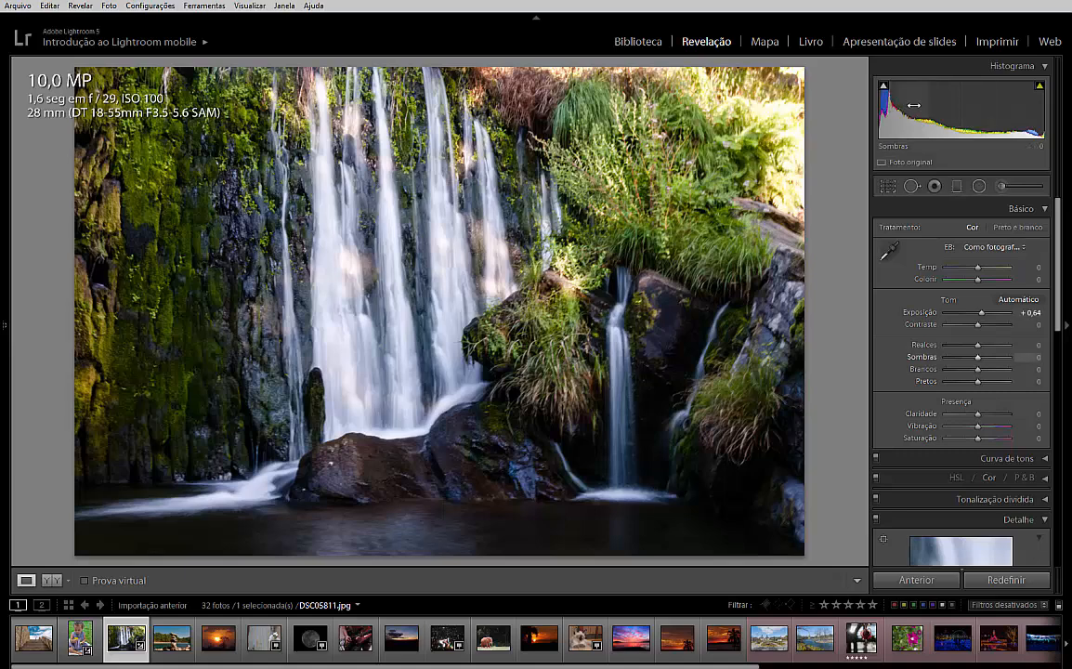
pyautogui.moveTo(924, 116); pyautogui.dragTo(947, 116)
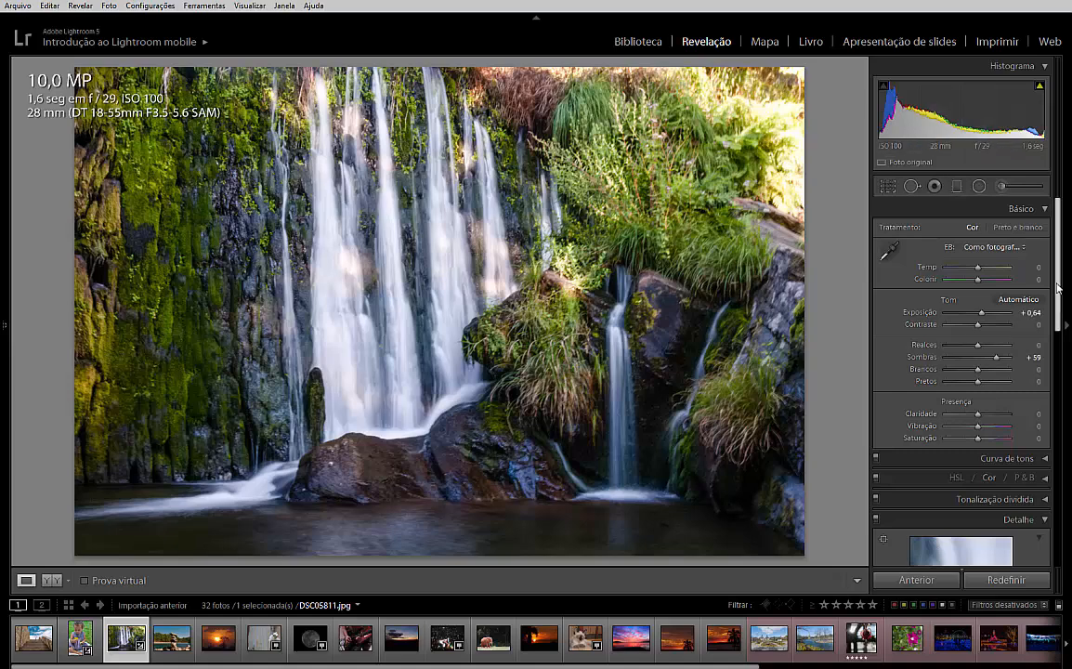
# Try sharpening amounts of 65, 0 and 150 on the waterfall photo at close zoom.
pyautogui.moveTo(1059, 288); pyautogui.dragTo(1059, 421)
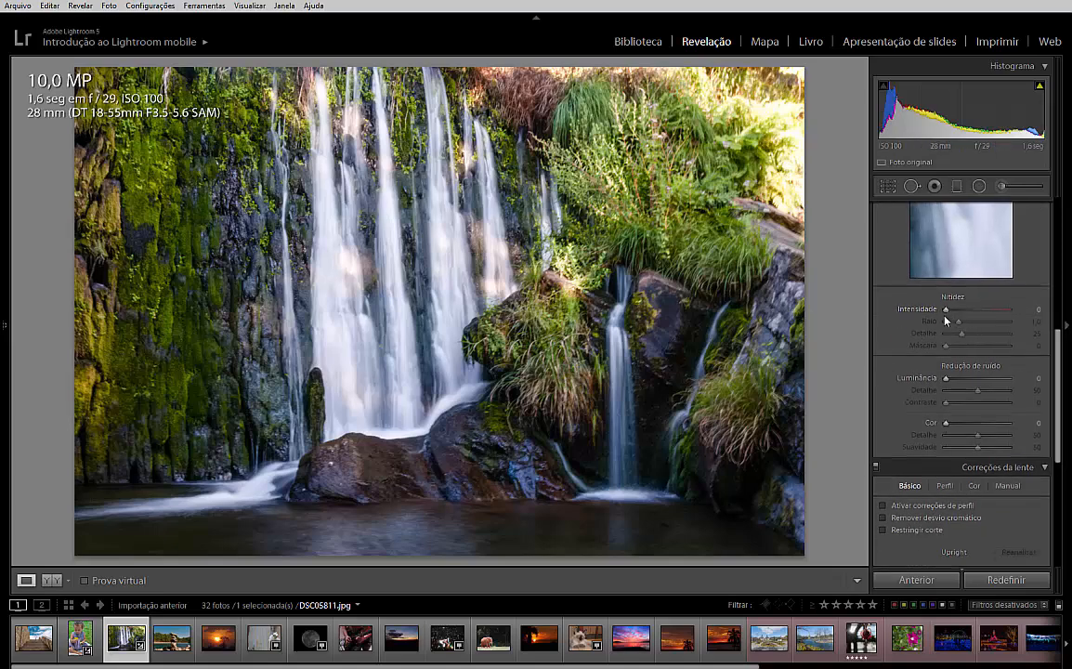
pyautogui.moveTo(946, 311); pyautogui.dragTo(956, 315)
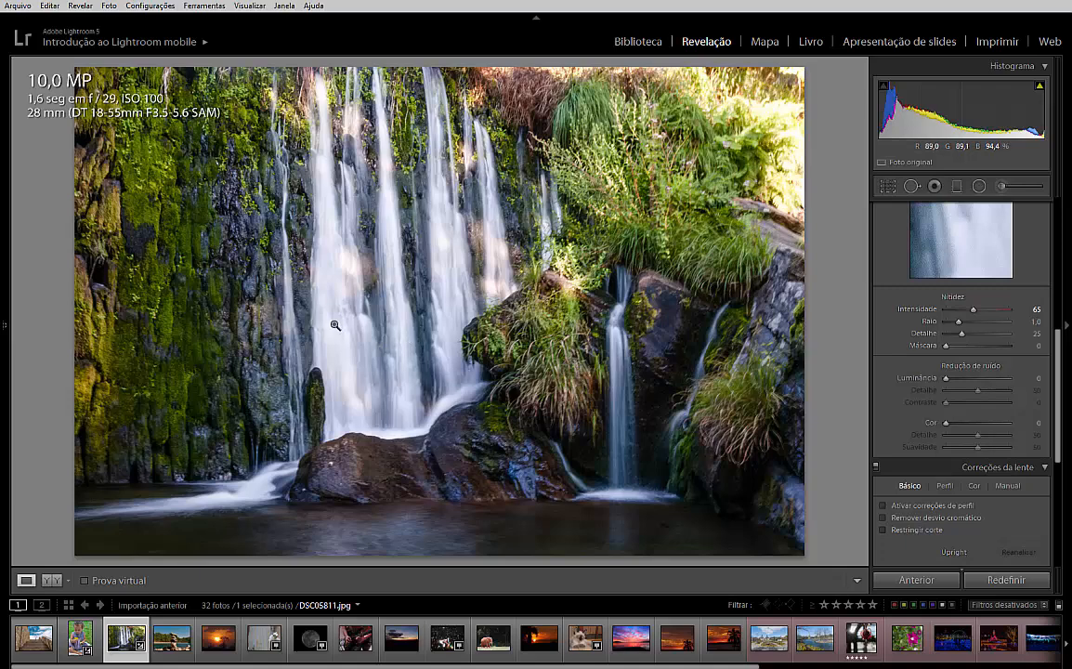
pyautogui.click(267, 301)
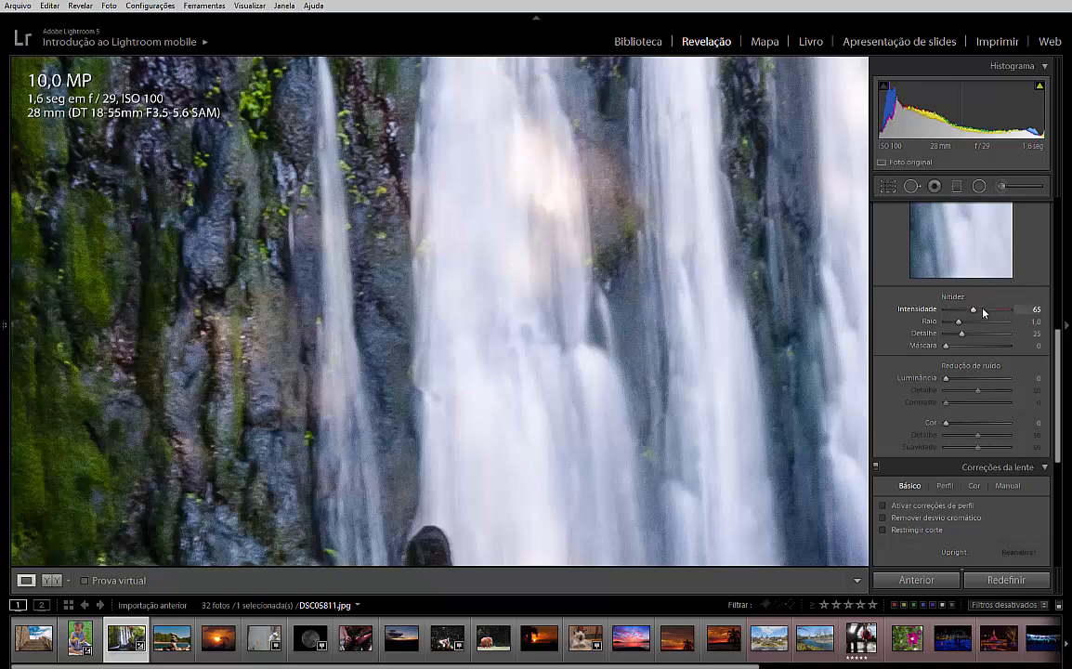
pyautogui.moveTo(983, 313); pyautogui.dragTo(913, 309)
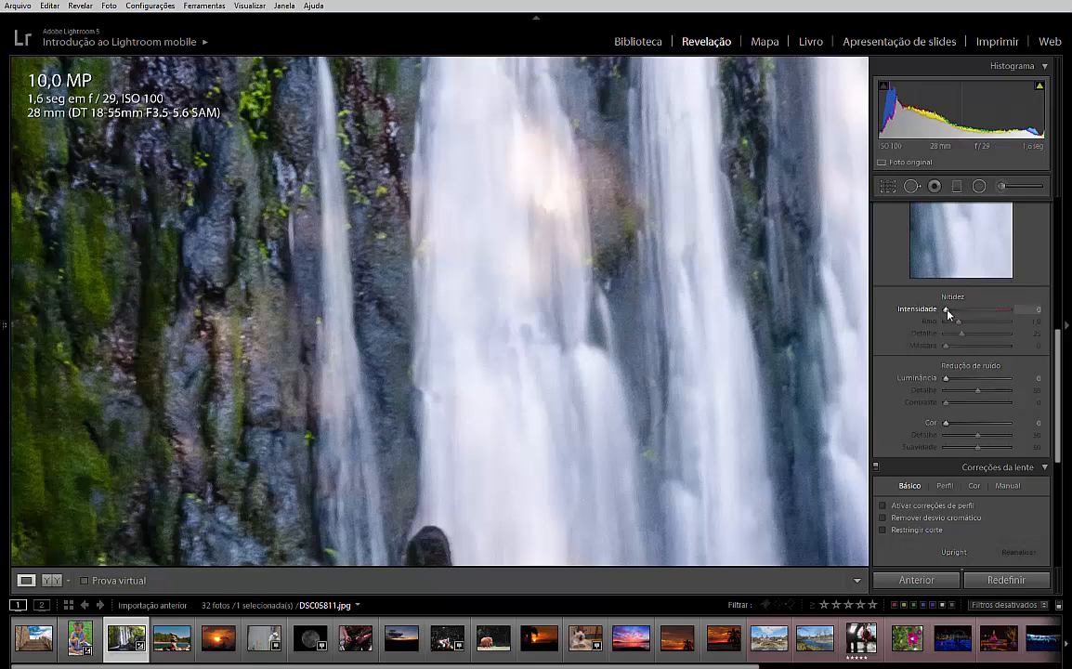
pyautogui.moveTo(947, 313); pyautogui.dragTo(954, 316)
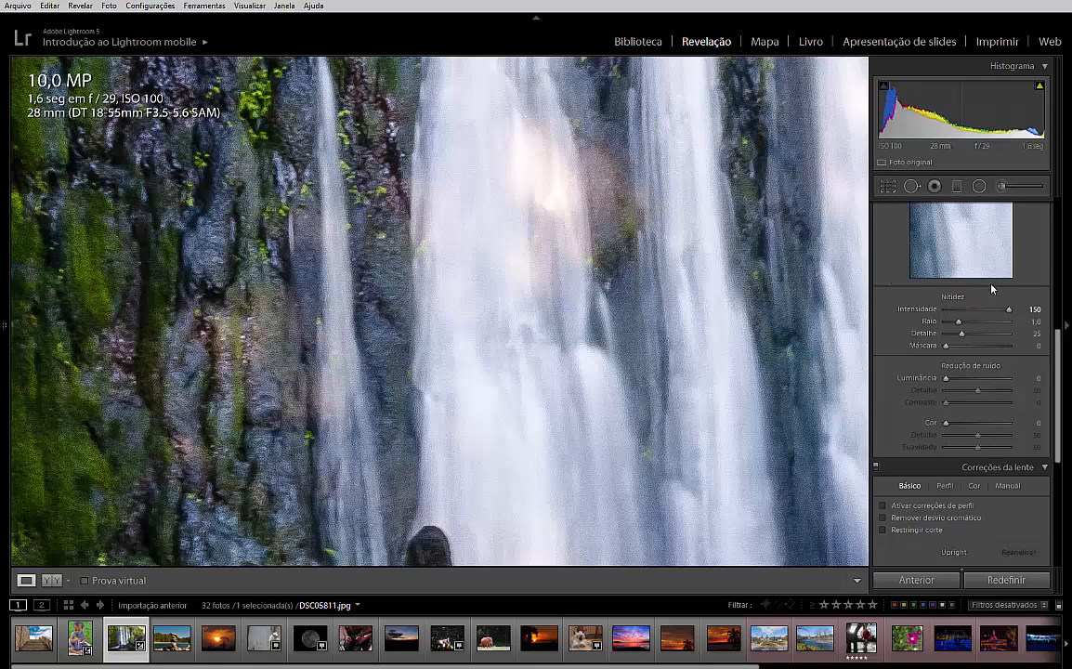
# Set the waterfall photo's sharpening to amount 55 and radius 1.2, with luminance noise reduction at 19.
pyautogui.moveTo(1008, 310); pyautogui.dragTo(974, 310)
pyautogui.moveTo(964, 325); pyautogui.dragTo(965, 325)
pyautogui.moveTo(946, 381); pyautogui.dragTo(952, 382)
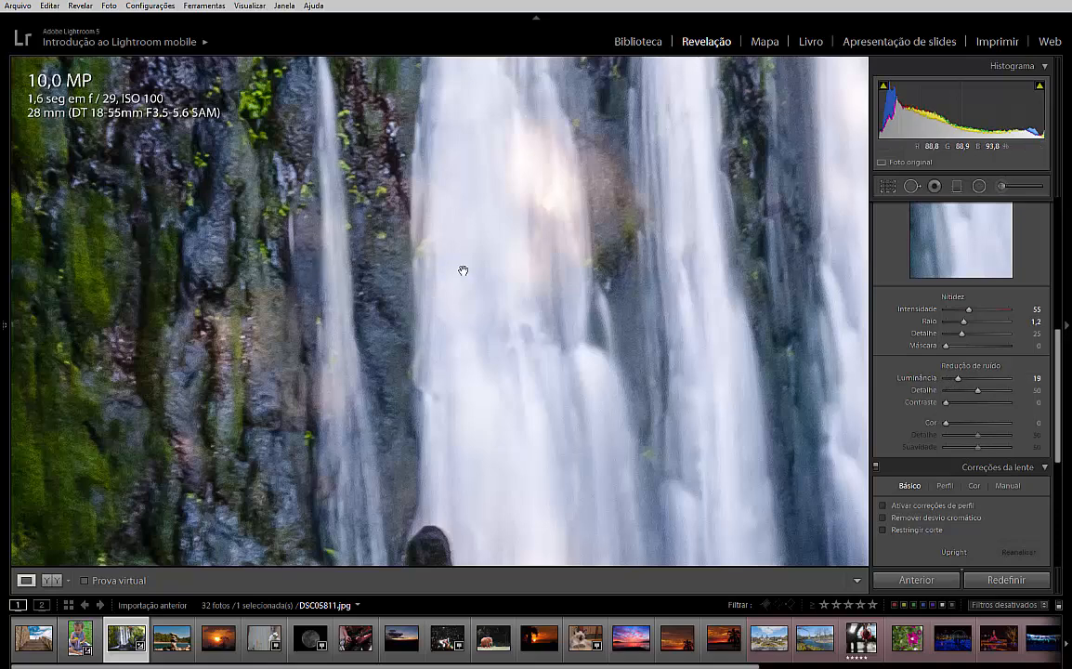
pyautogui.click(323, 316)
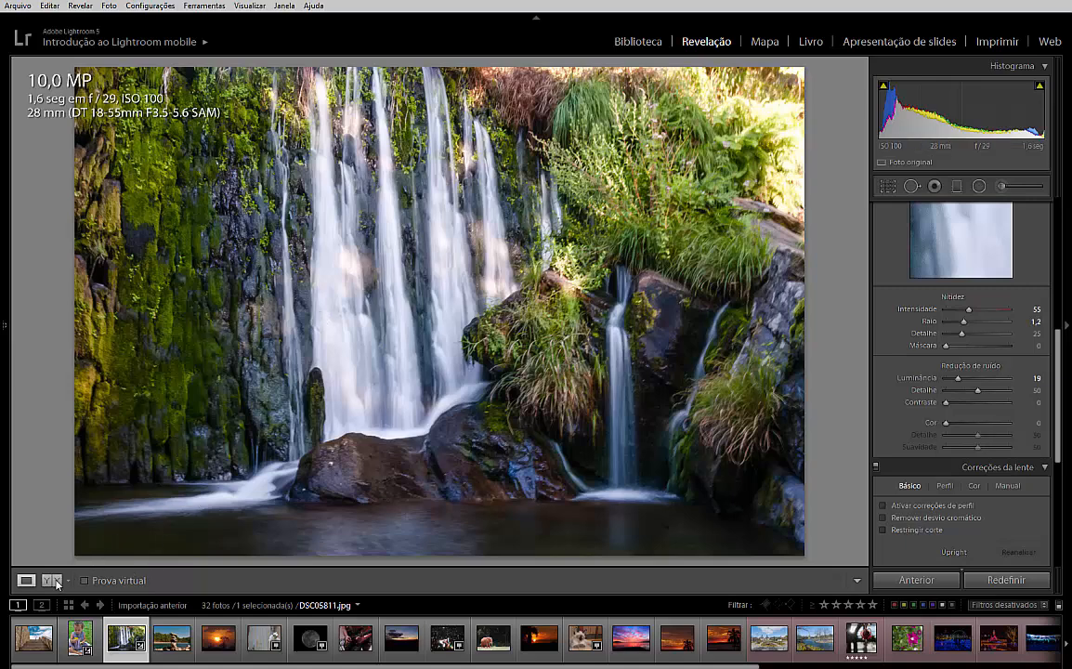
# Compare the waterfall photo before and after the edits side by side, and view its crop grid without cropping.
pyautogui.click(53, 580)
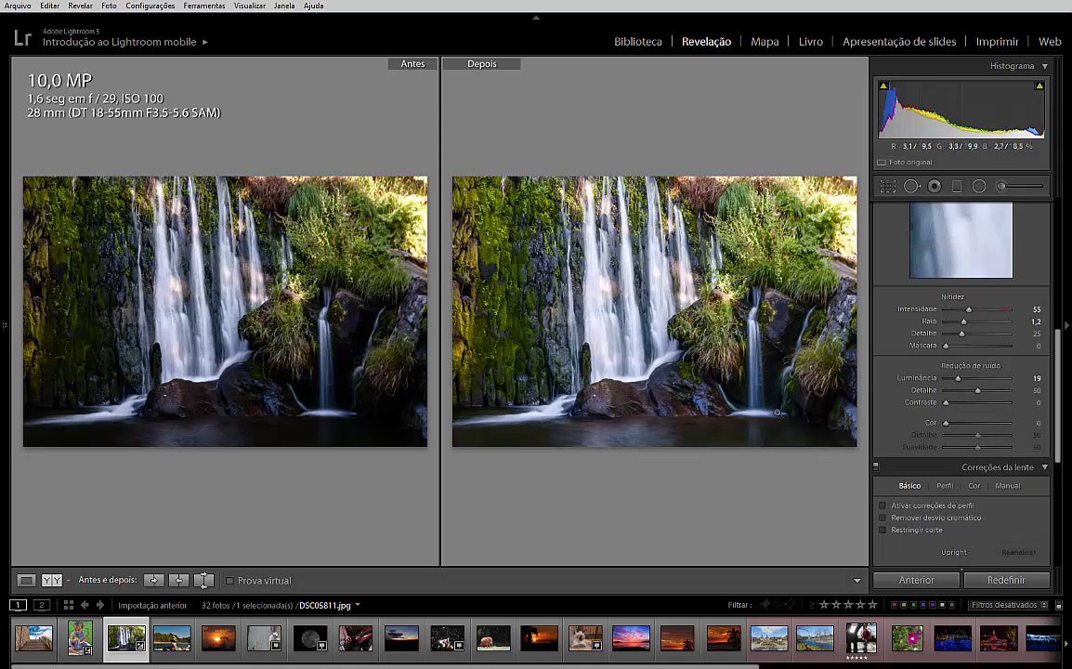
pyautogui.click(26, 579)
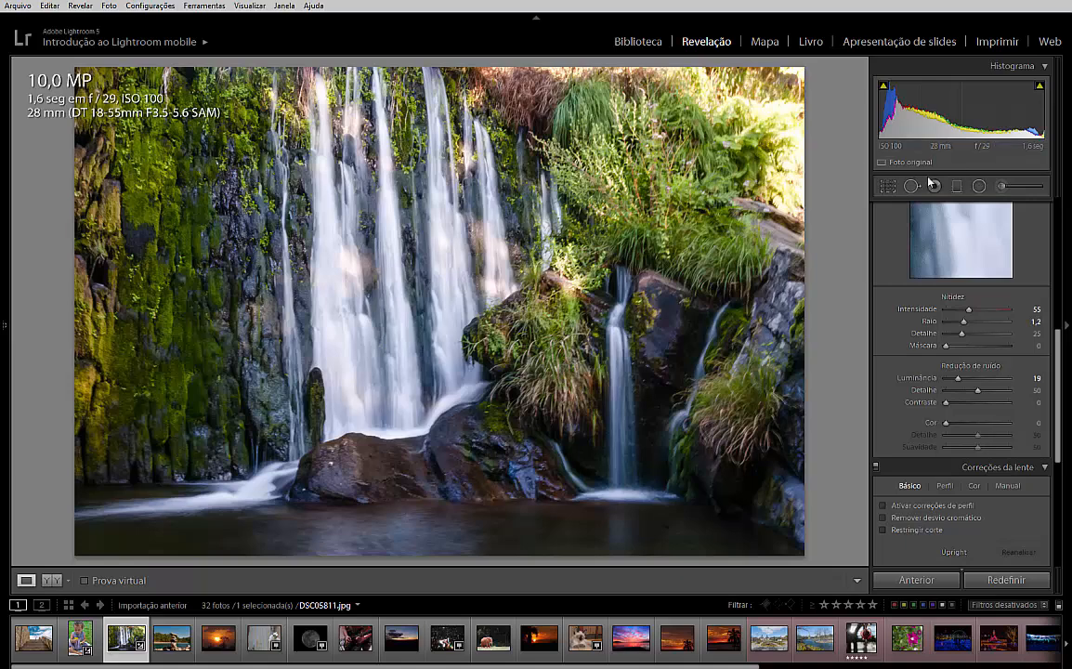
pyautogui.click(887, 186)
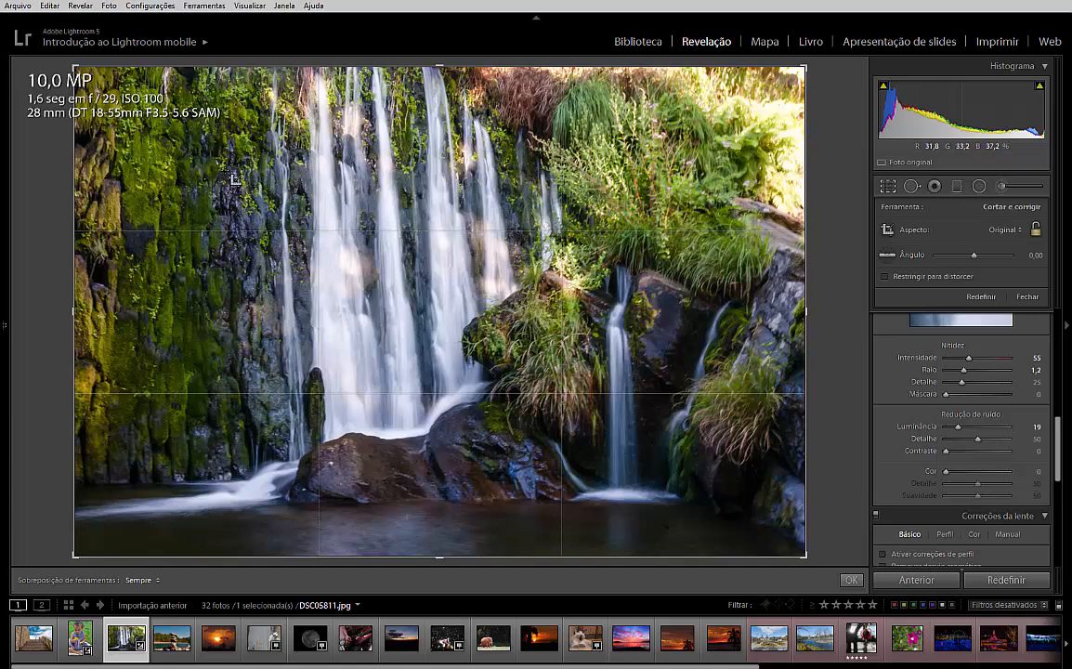
pyautogui.click(888, 188)
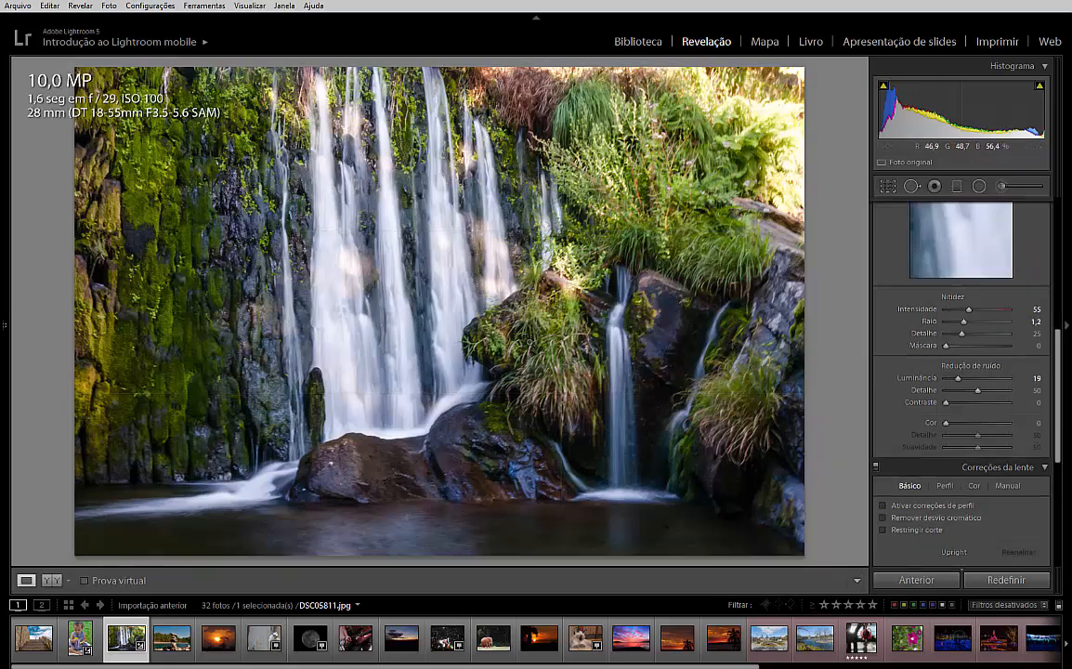
# Crop the stacked-stones photo (DSC05839.jpg) tighter by trimming its sky and right edge, placing the stones near the right-hand thirds line.
pyautogui.click(172, 639)
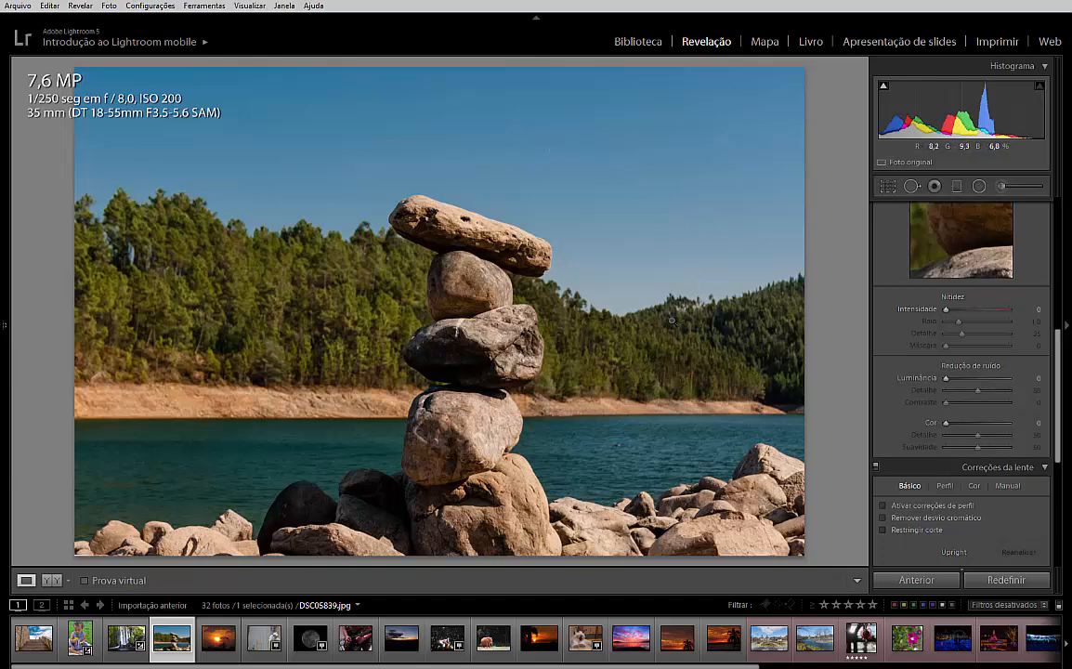
pyautogui.click(887, 187)
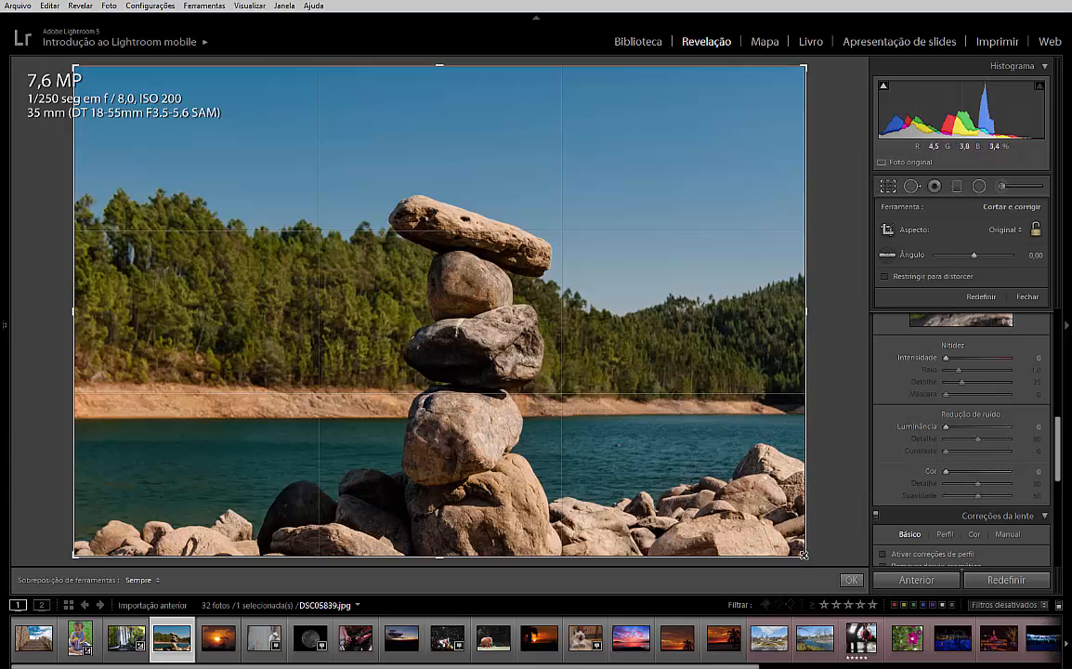
pyautogui.moveTo(803, 555); pyautogui.dragTo(748, 557)
pyautogui.moveTo(439, 66); pyautogui.dragTo(430, 106)
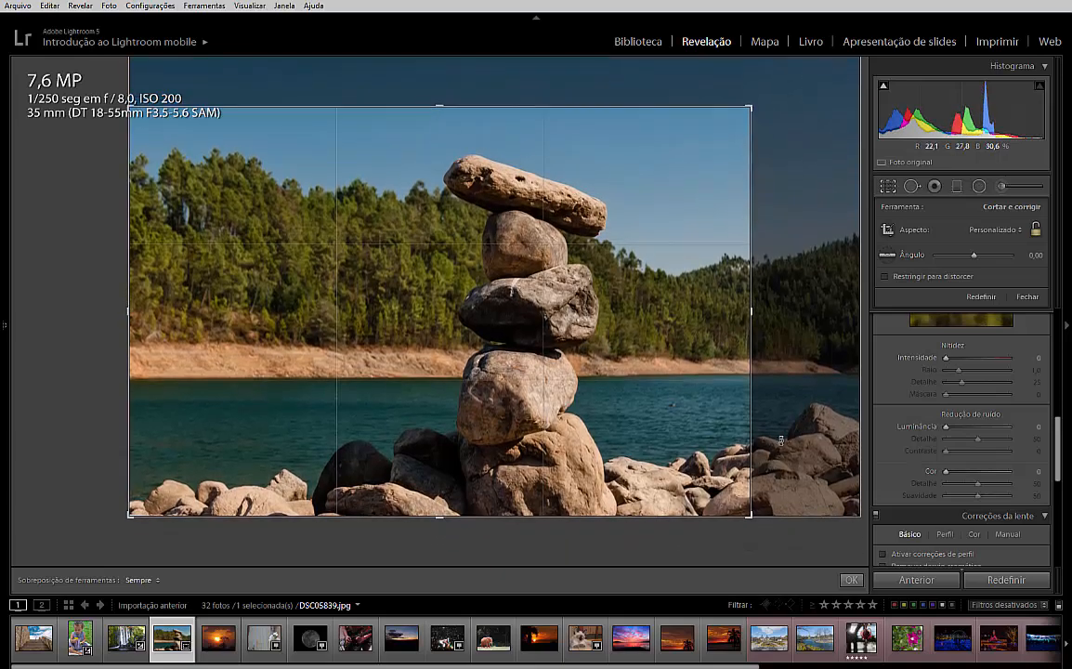
pyautogui.moveTo(747, 521); pyautogui.dragTo(726, 519)
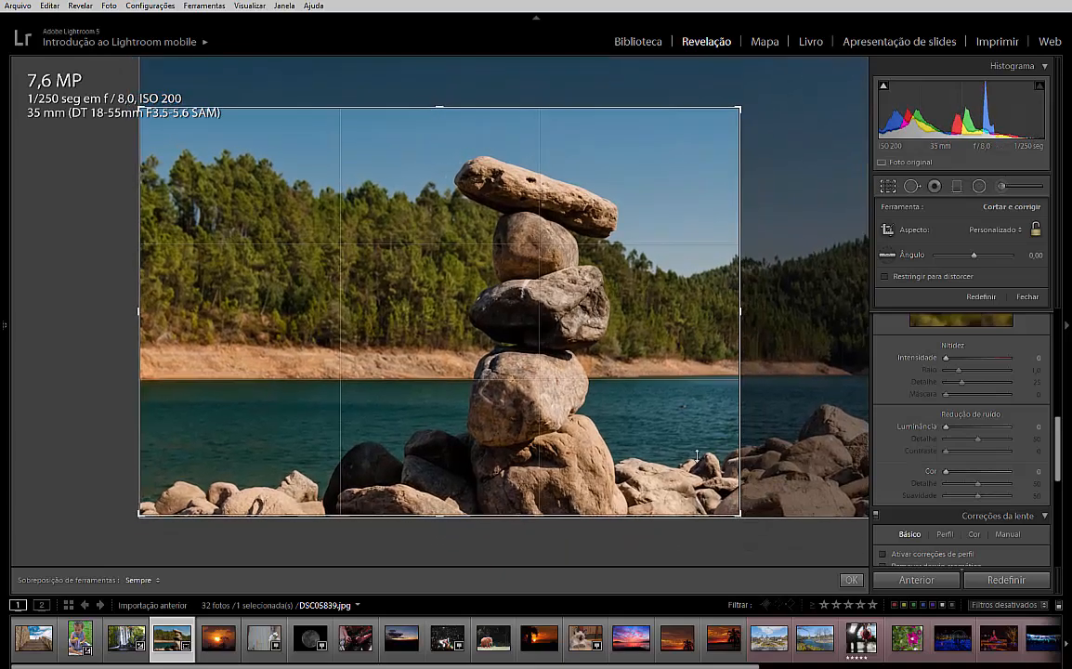
pyautogui.doubleClick(539, 242)
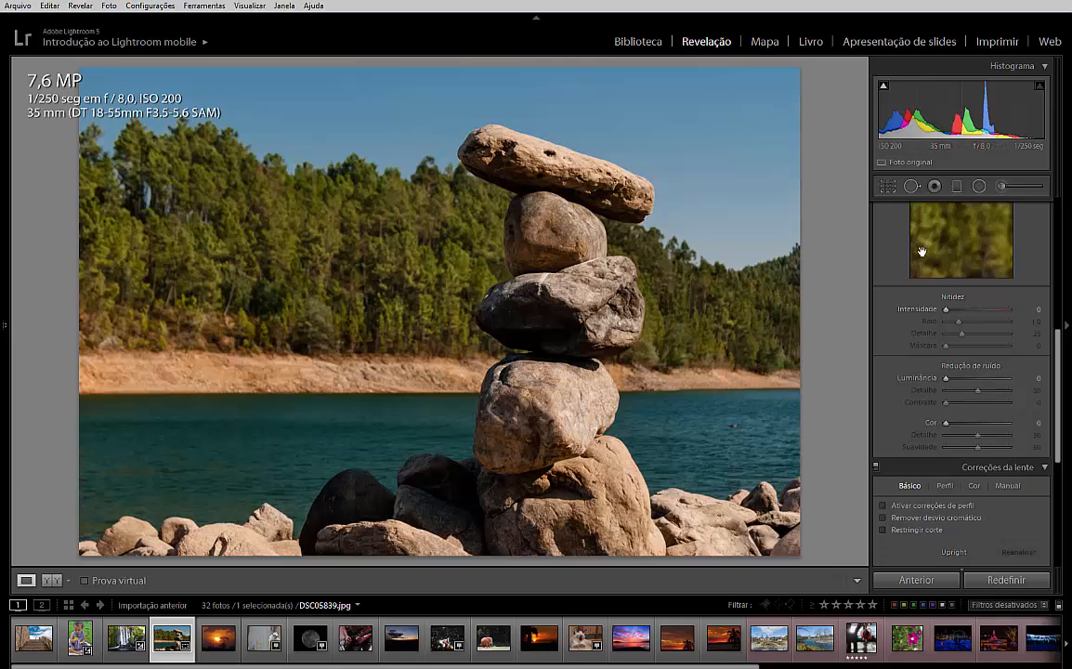
# Reposition the photo within its crop so the stone stack sits near the left-hand thirds line.
pyautogui.click(888, 188)
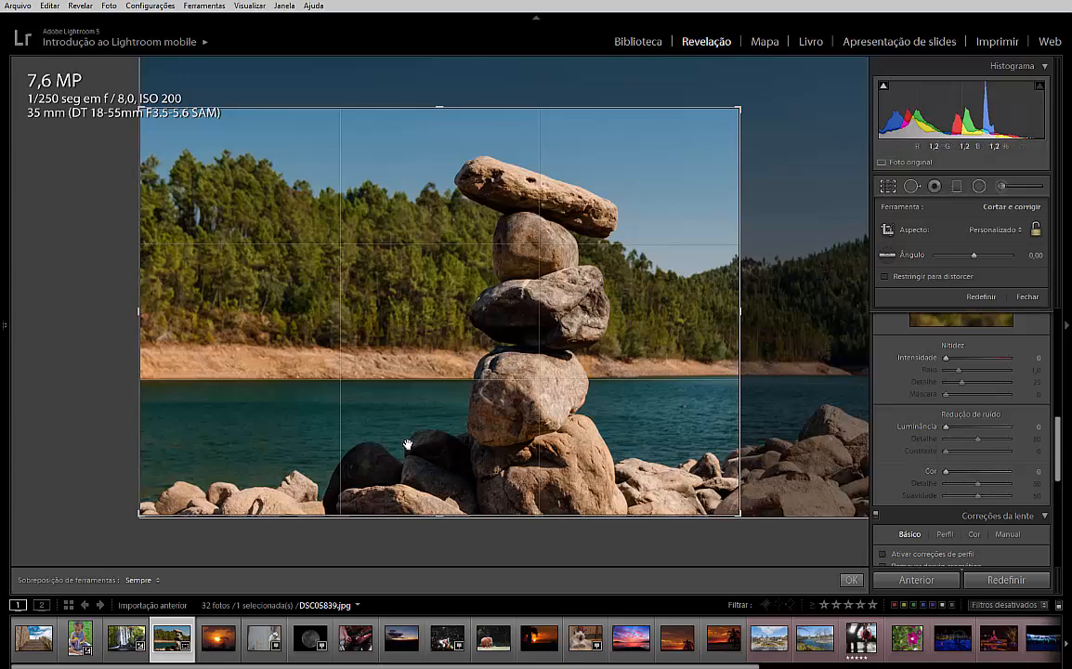
pyautogui.moveTo(616, 341); pyautogui.dragTo(484, 336)
pyautogui.press('Return')
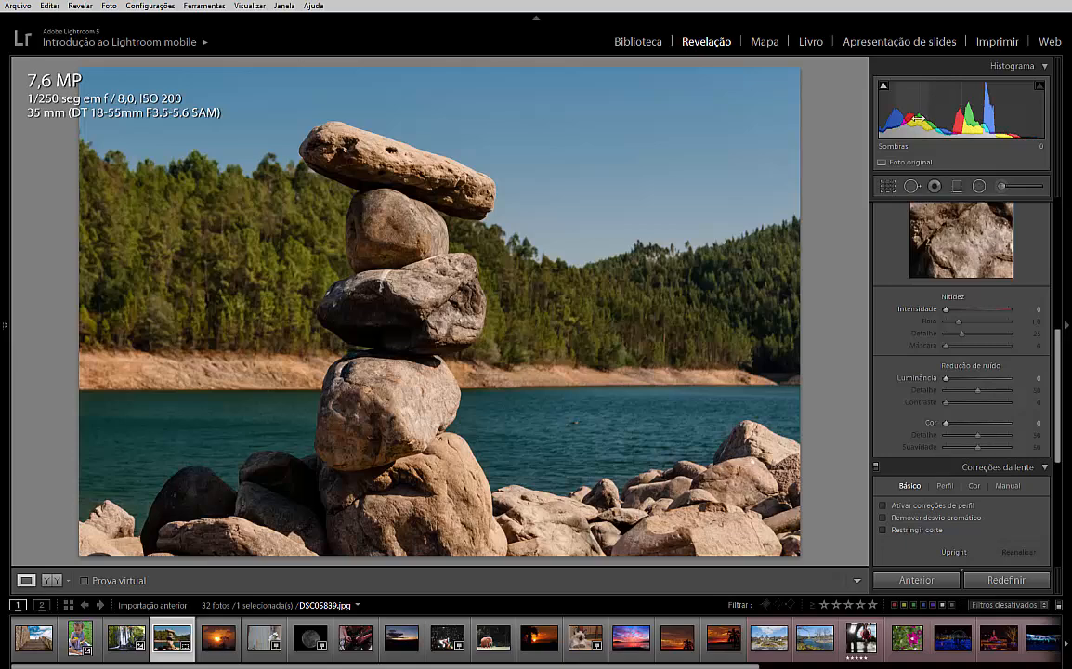
# Brighten the stacked-stones photo's shadows and lower its exposure to -0.26, checking the result against the before version.
pyautogui.moveTo(917, 119); pyautogui.dragTo(957, 119)
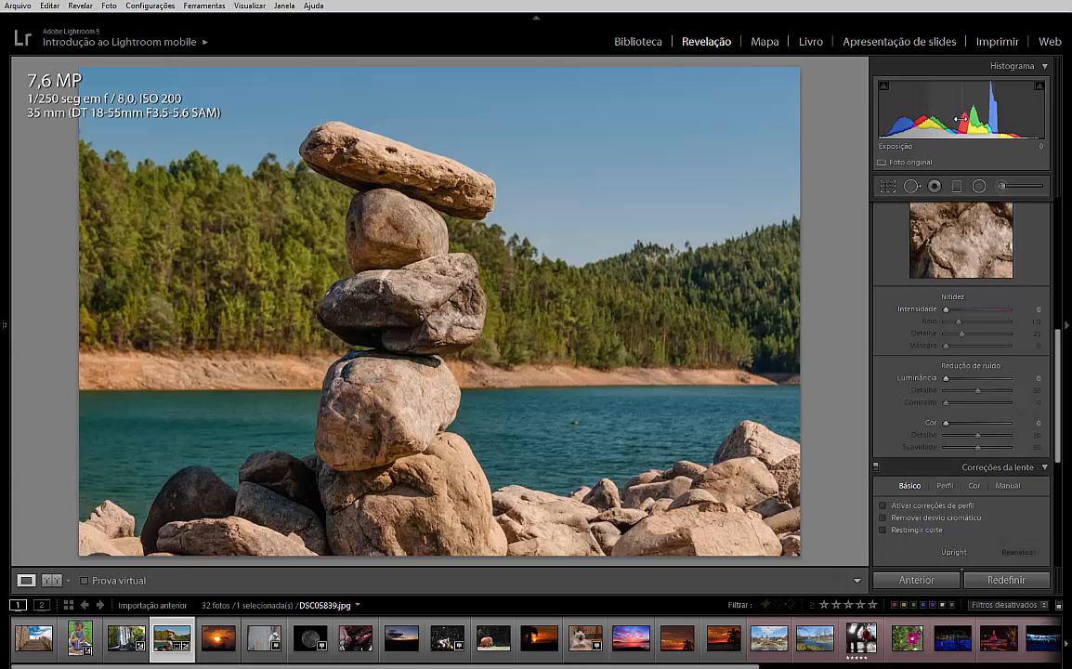
pyautogui.moveTo(894, 85); pyautogui.dragTo(888, 85)
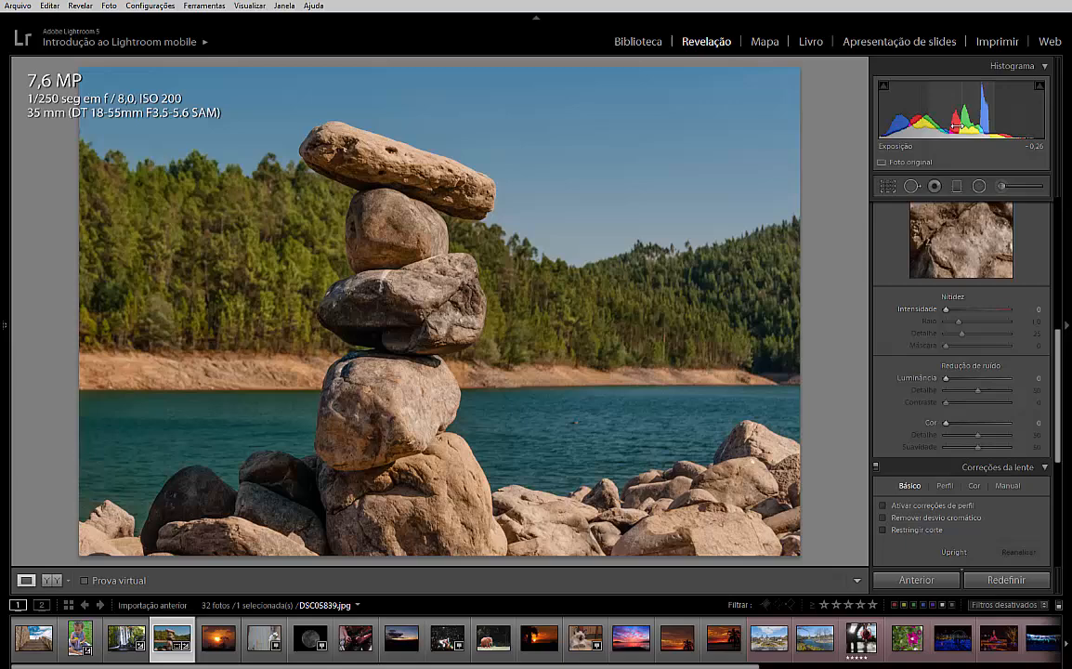
pyautogui.click(47, 580)
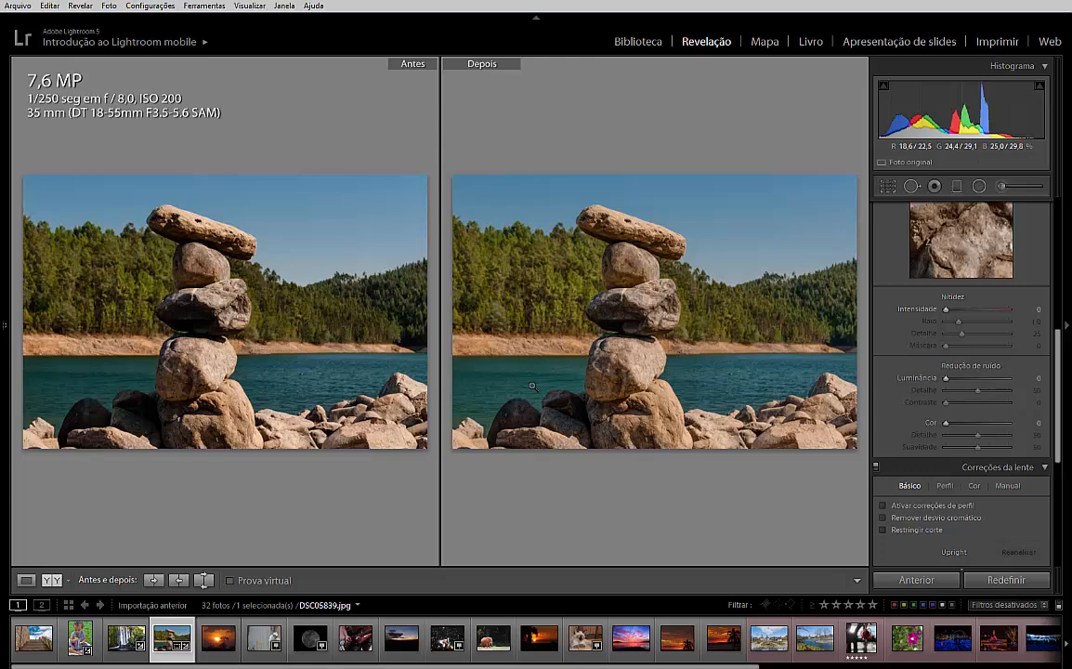
pyautogui.click(30, 578)
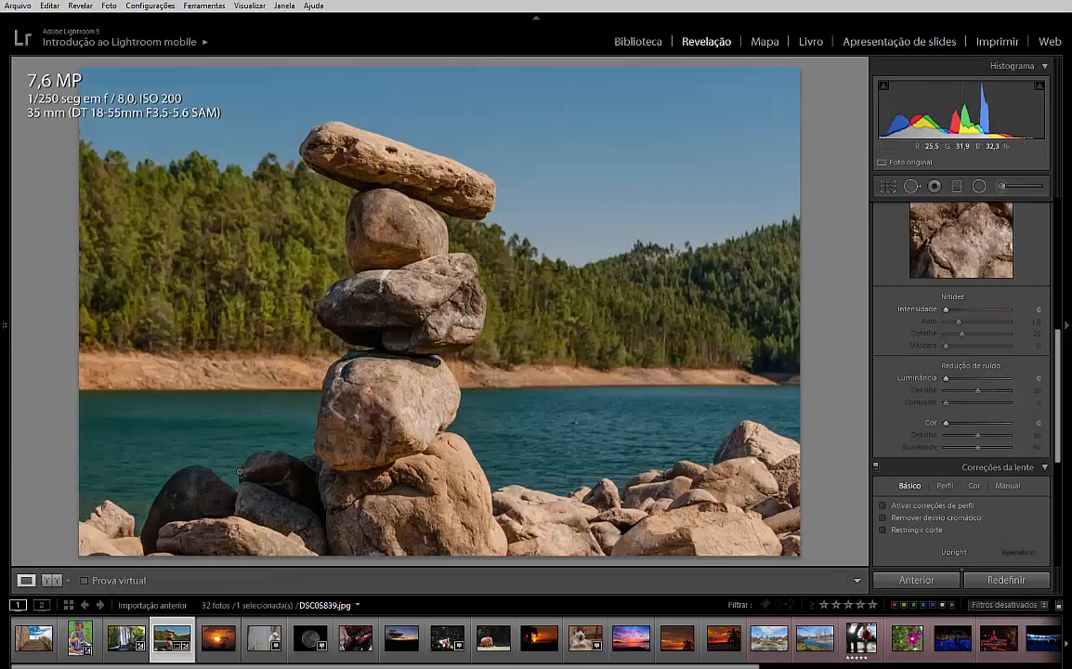
# Crop the sunset photo (DSCN0549.JPG) by trimming its upper and left edges, keeping the sun left of centre beside the tree.
pyautogui.click(220, 640)
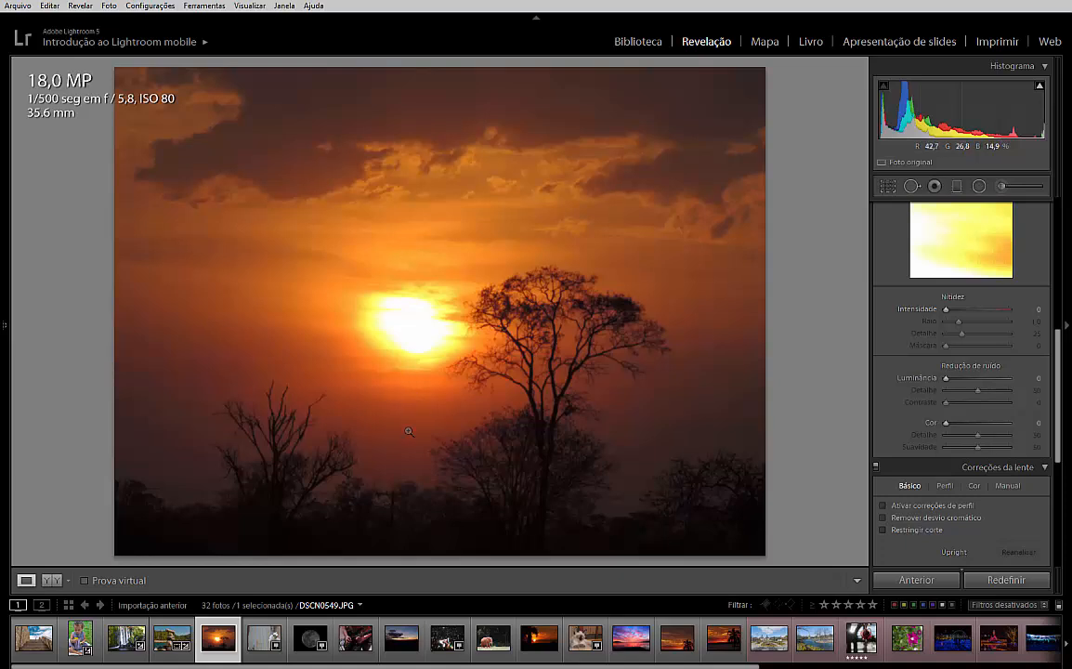
pyautogui.click(888, 189)
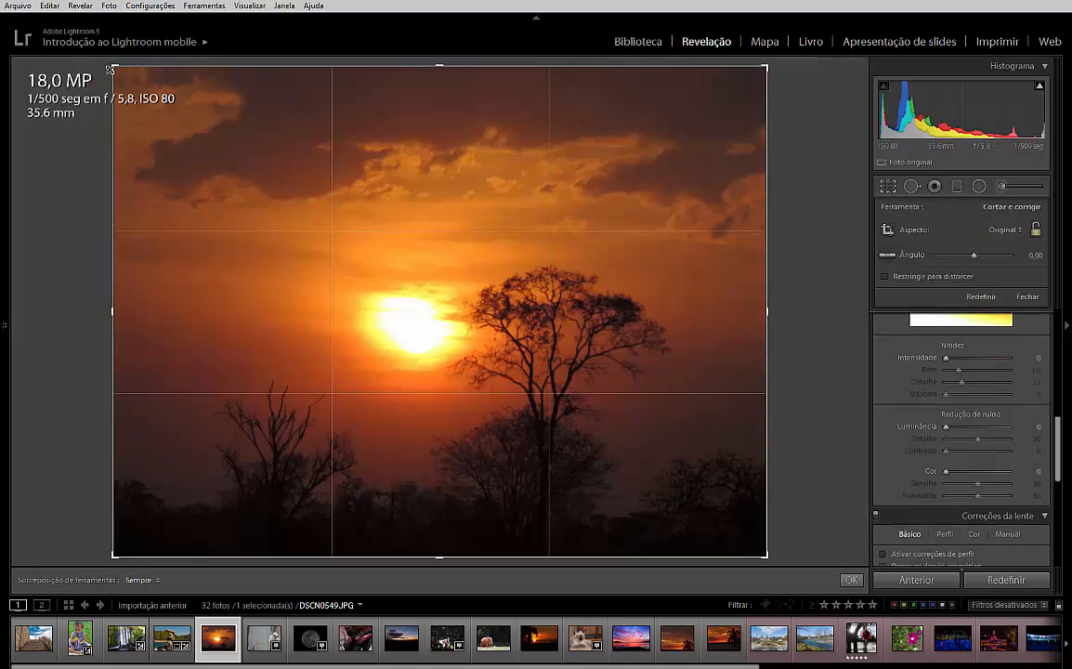
pyautogui.moveTo(111, 68); pyautogui.dragTo(164, 121)
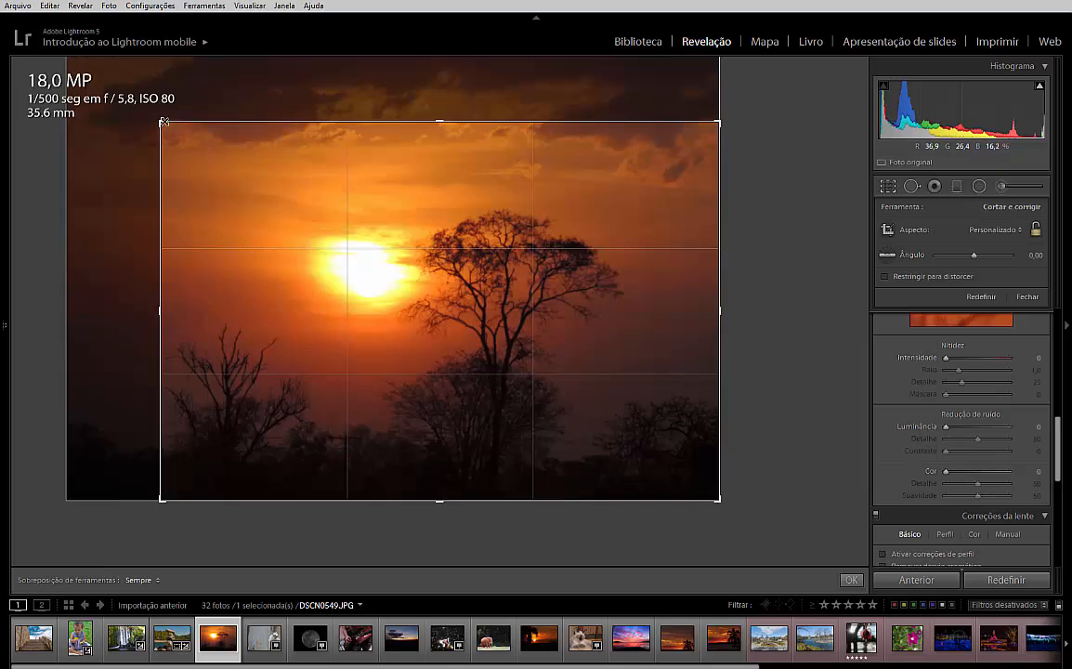
pyautogui.press('Return')
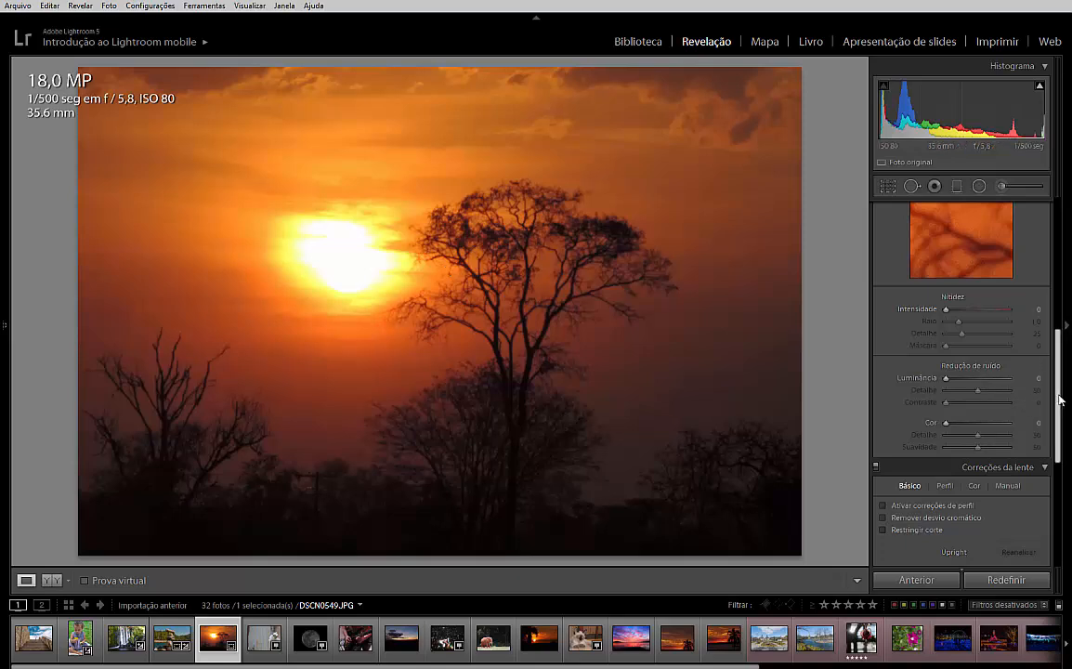
# Set the sunset photo's clarity to +100 after trying -100.
pyautogui.moveTo(1060, 399); pyautogui.dragTo(1046, 298)
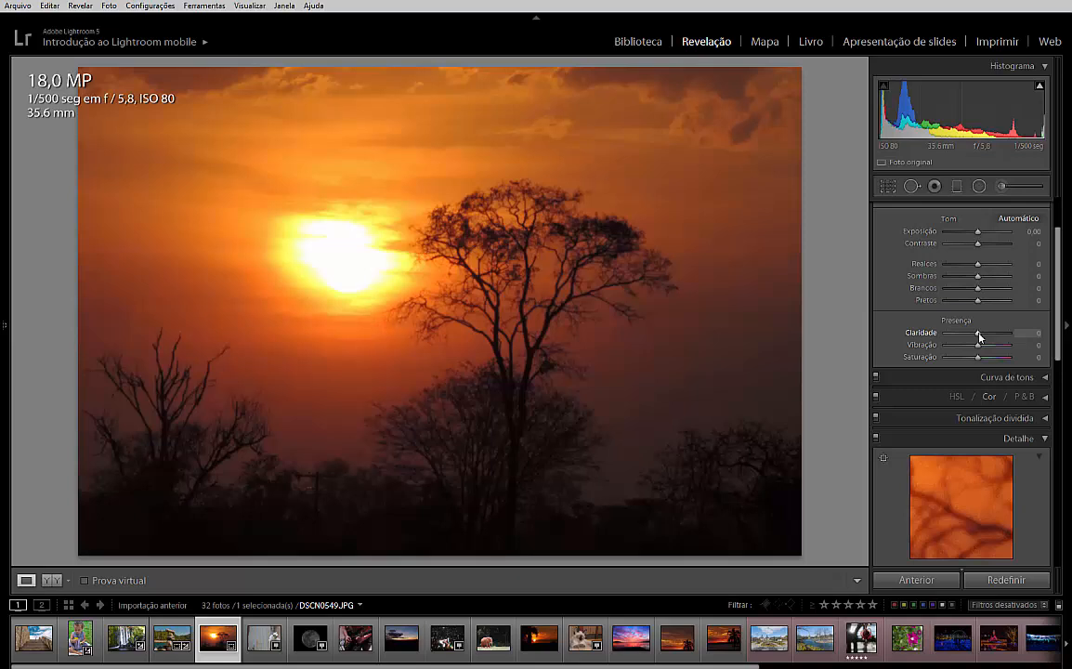
pyautogui.moveTo(978, 337); pyautogui.dragTo(934, 333)
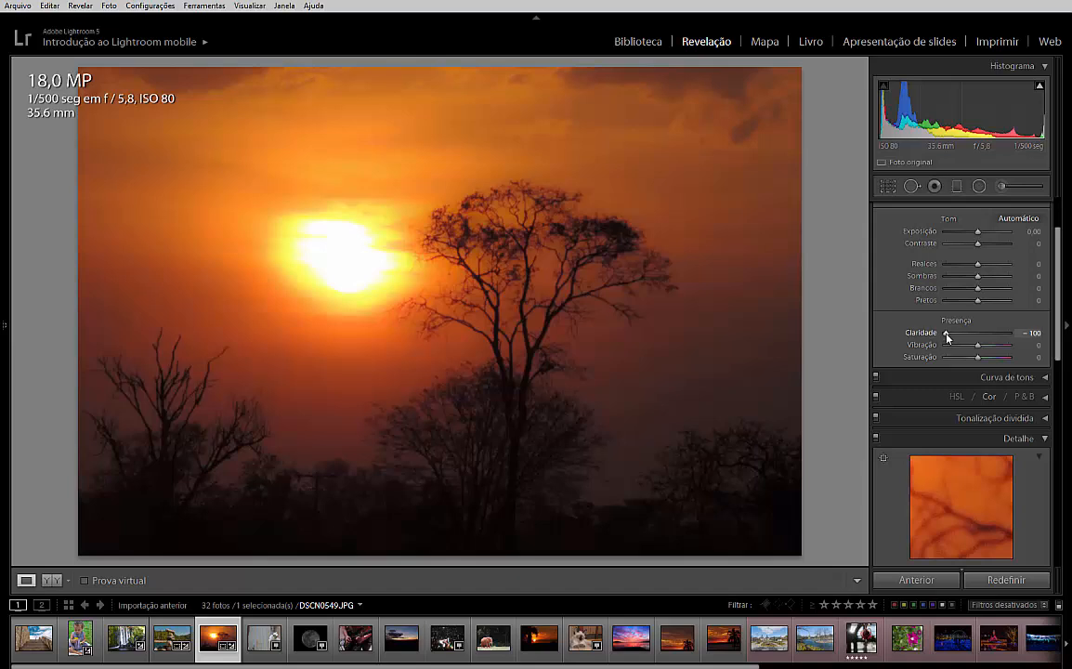
pyautogui.moveTo(967, 337); pyautogui.dragTo(1018, 337)
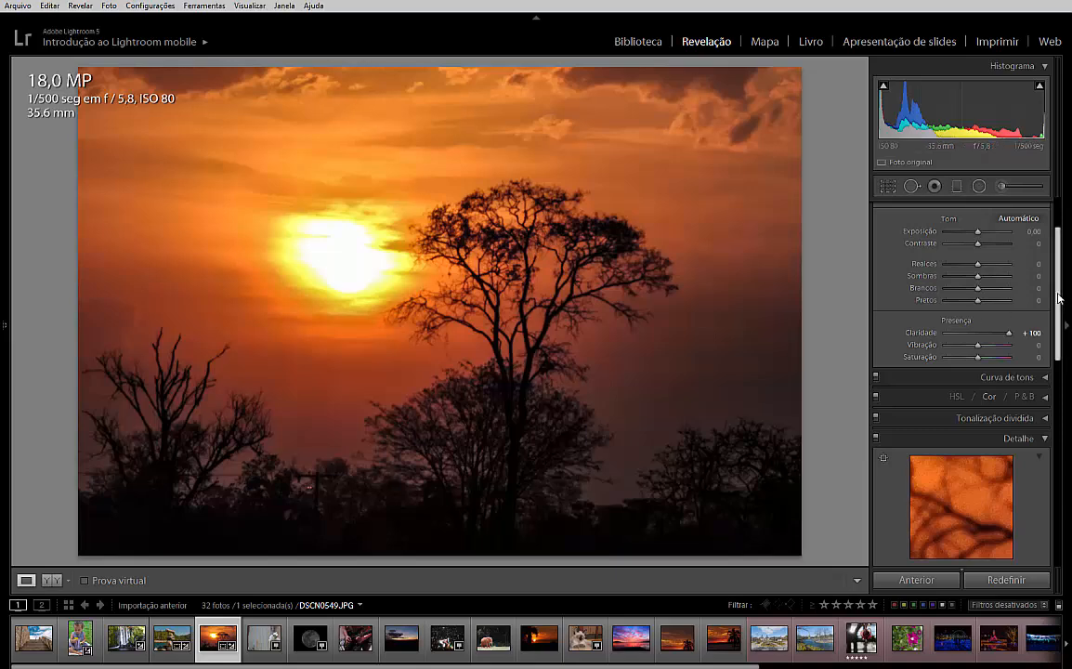
# Crop the white flowers photo (DSCN0560.JPG) to a vertical frame around the main flower stem, trimming away the wall beside it.
pyautogui.moveTo(1059, 297); pyautogui.dragTo(1060, 265)
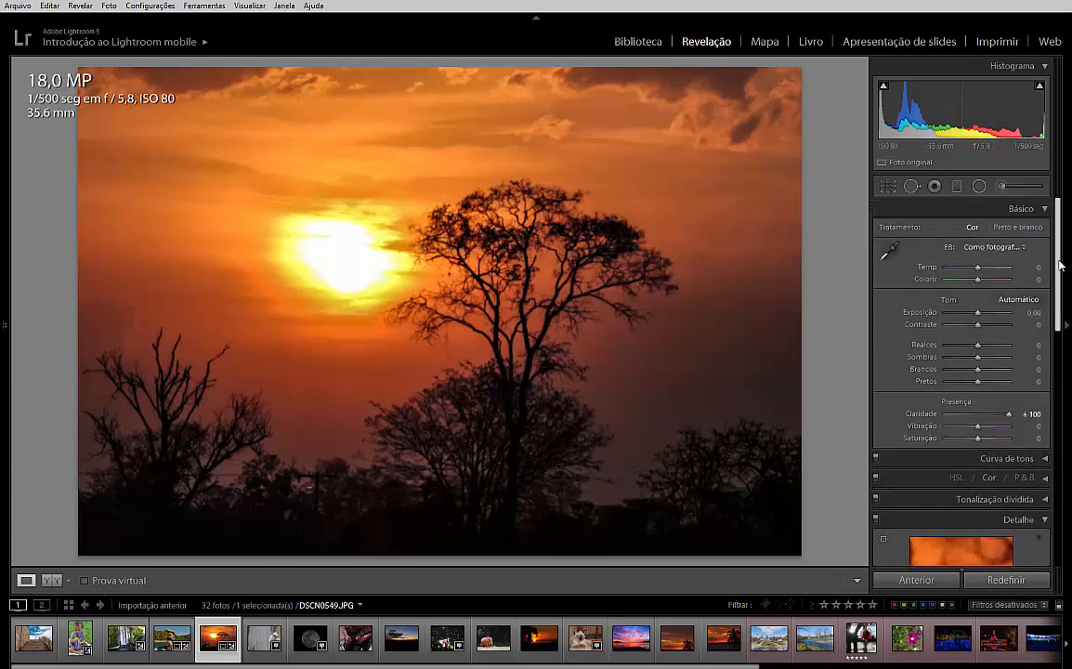
pyautogui.click(258, 639)
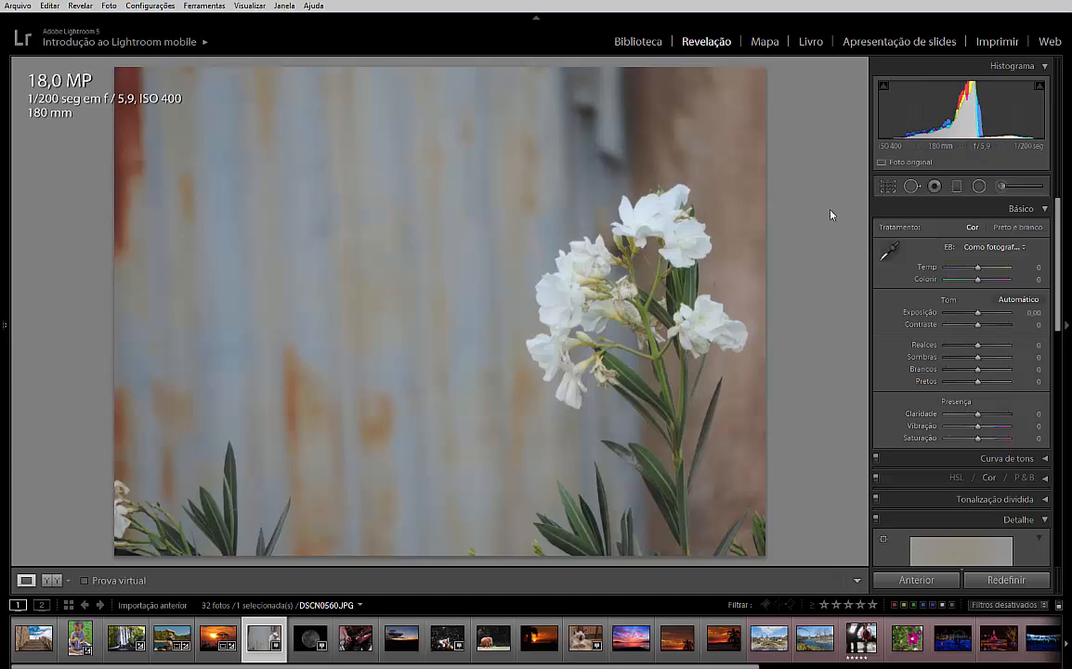
pyautogui.click(894, 190)
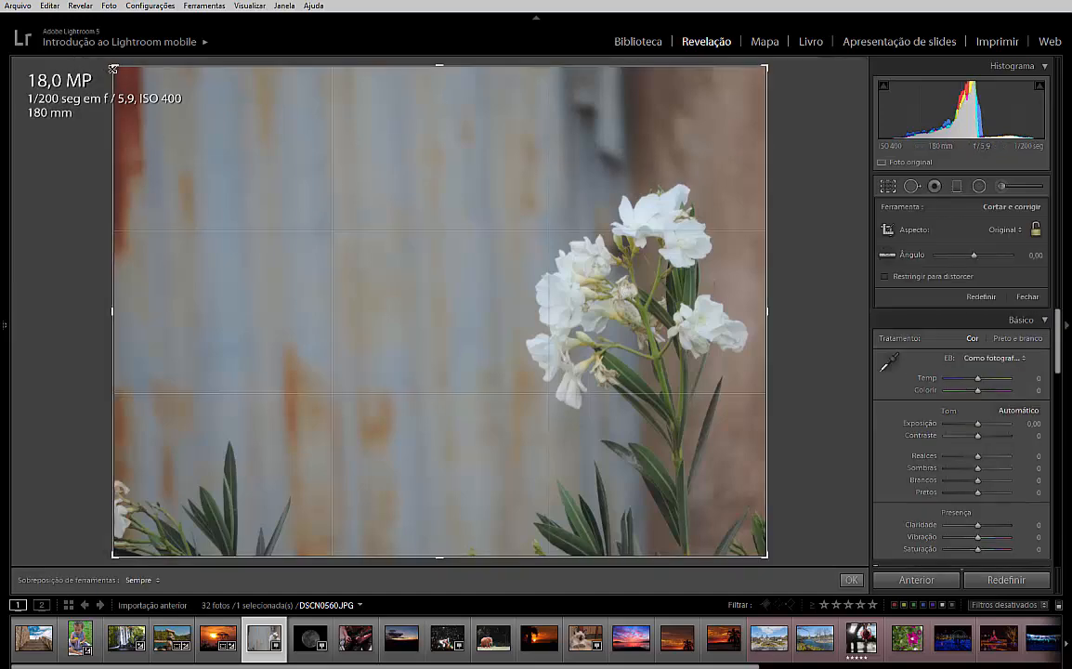
pyautogui.moveTo(104, 61); pyautogui.dragTo(296, 104)
pyautogui.press('Return')
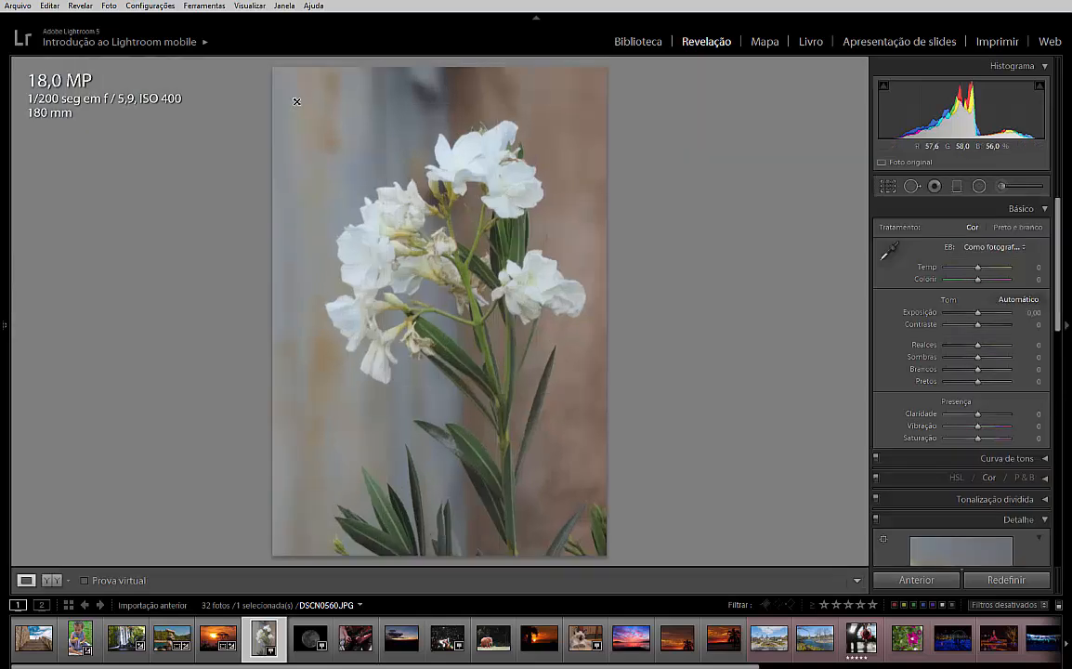
# Adjust the flower photo's tone with exposure +0.04, blacks -41, contrast +13 and highlights -74.
pyautogui.moveTo(881, 135); pyautogui.dragTo(869, 136)
pyautogui.moveTo(983, 125)
pyautogui.mouseDown()
pyautogui.moveTo(994, 125)
pyautogui.moveTo(984, 124)
pyautogui.mouseUp()
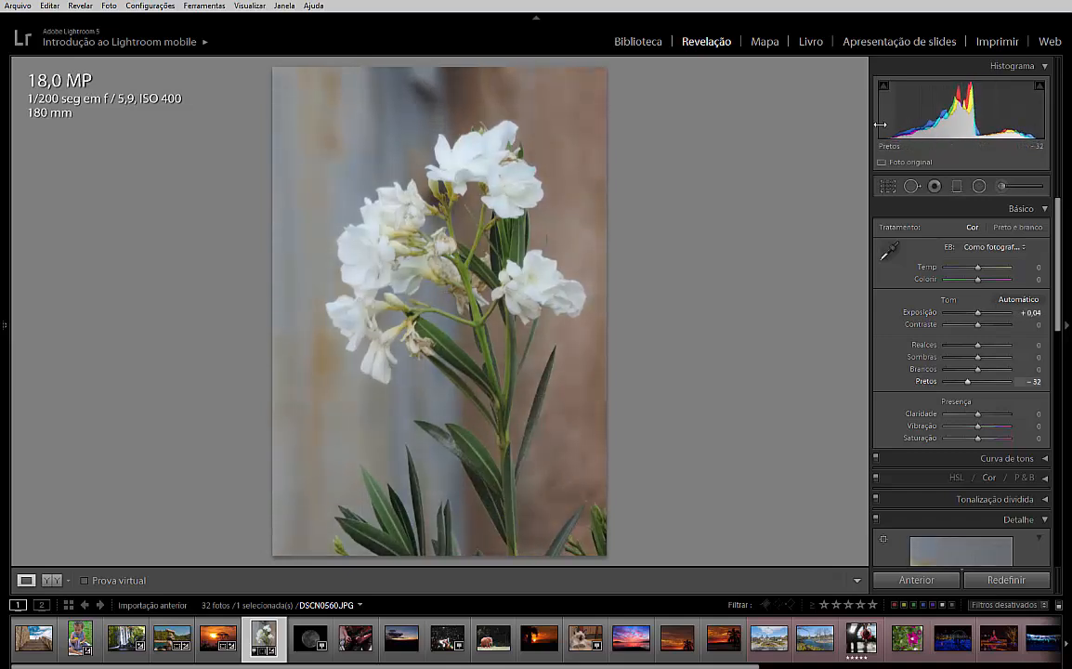
pyautogui.moveTo(884, 128); pyautogui.dragTo(879, 129)
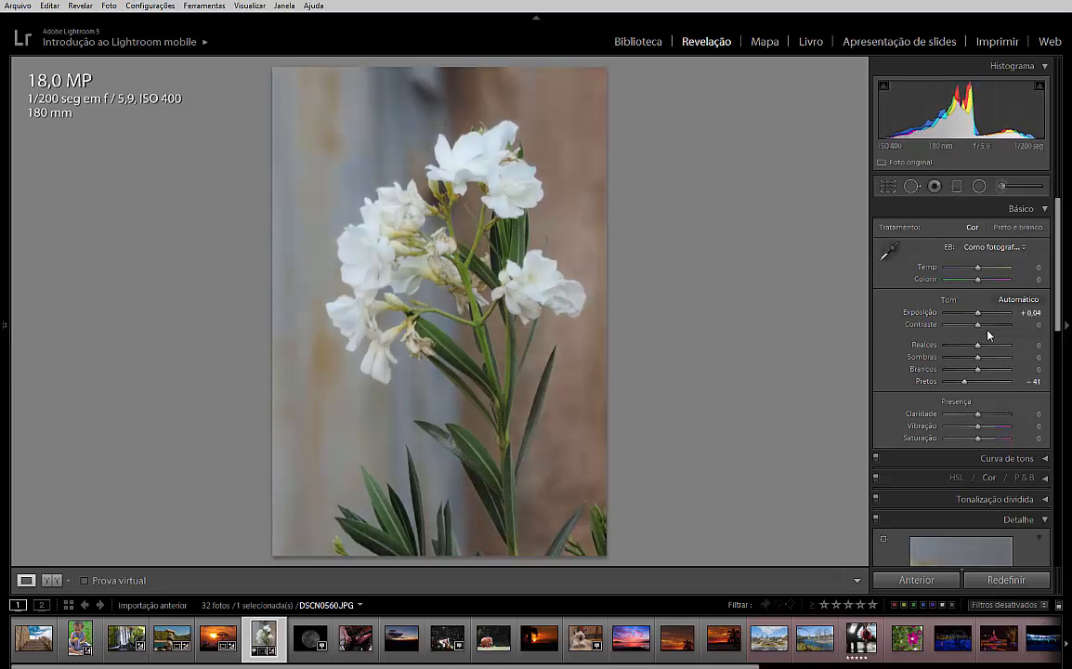
pyautogui.moveTo(976, 324); pyautogui.dragTo(958, 349)
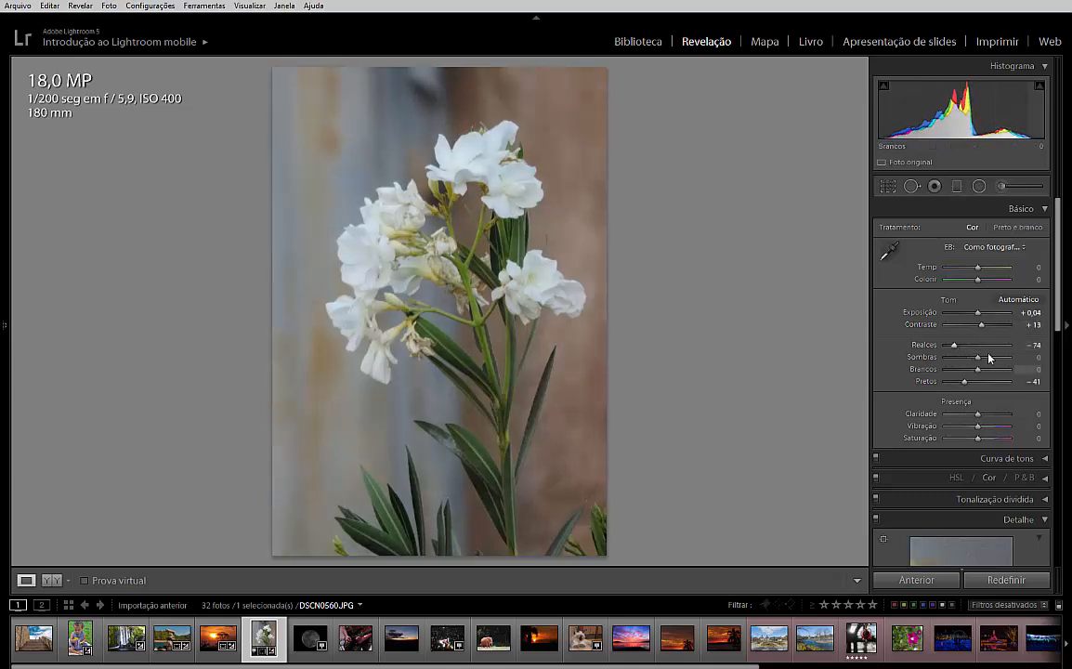
# Set the flower photo's clarity to +82, vibrance to +37 and exposure to +0.24, and compare it side by side with the before version.
pyautogui.moveTo(976, 413)
pyautogui.mouseDown()
pyautogui.moveTo(959, 418)
pyautogui.moveTo(1002, 419)
pyautogui.moveTo(989, 433)
pyautogui.mouseUp()
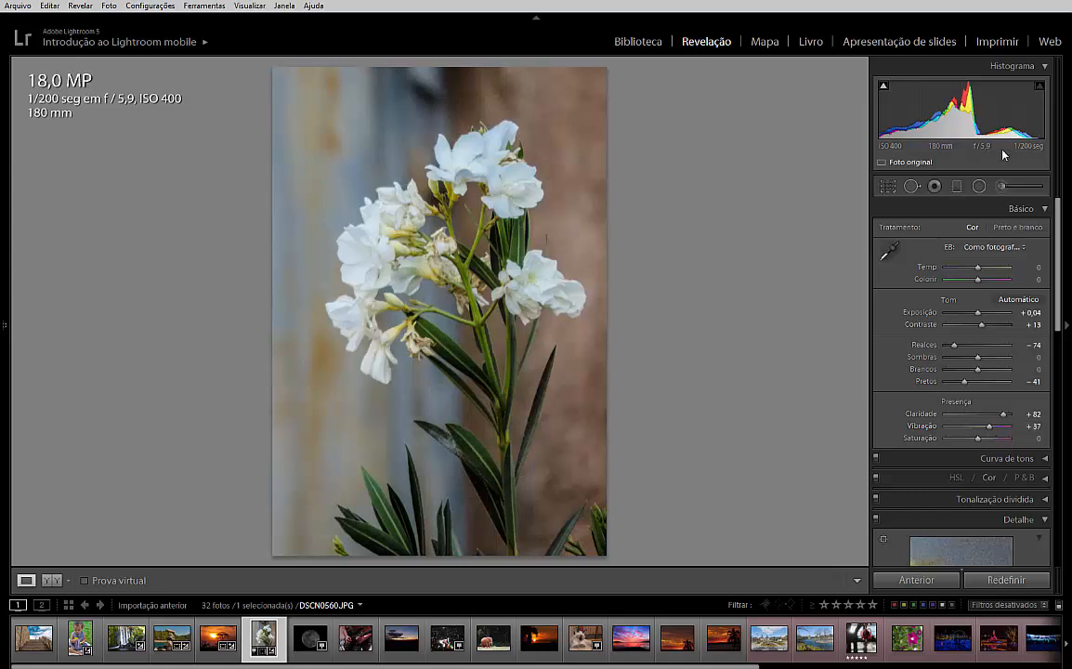
pyautogui.moveTo(967, 120); pyautogui.dragTo(975, 121)
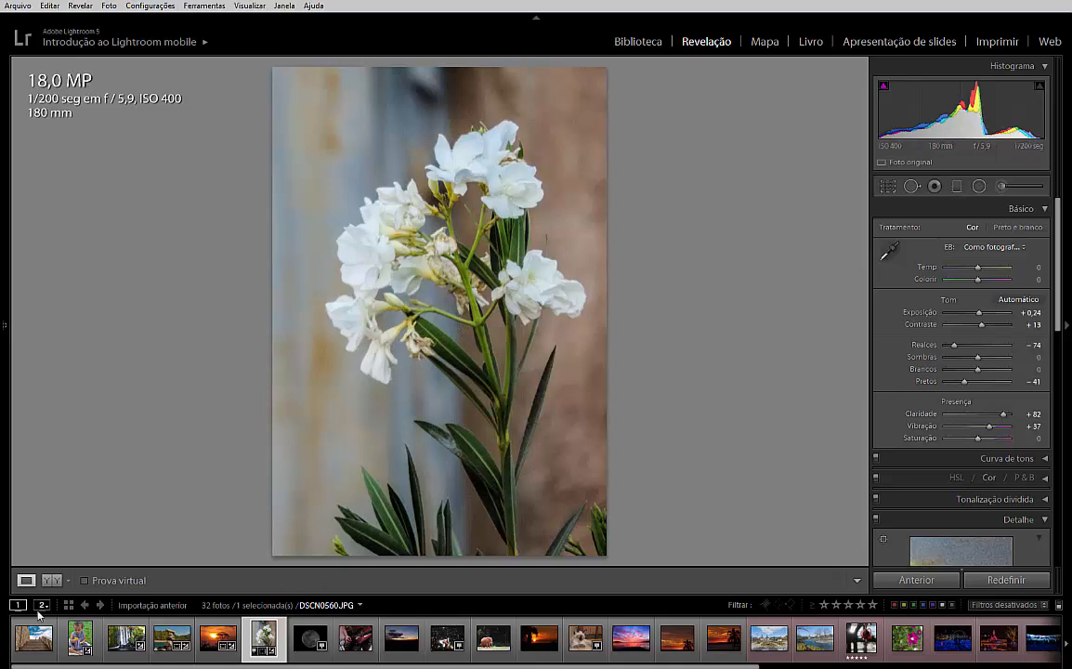
pyautogui.click(51, 580)
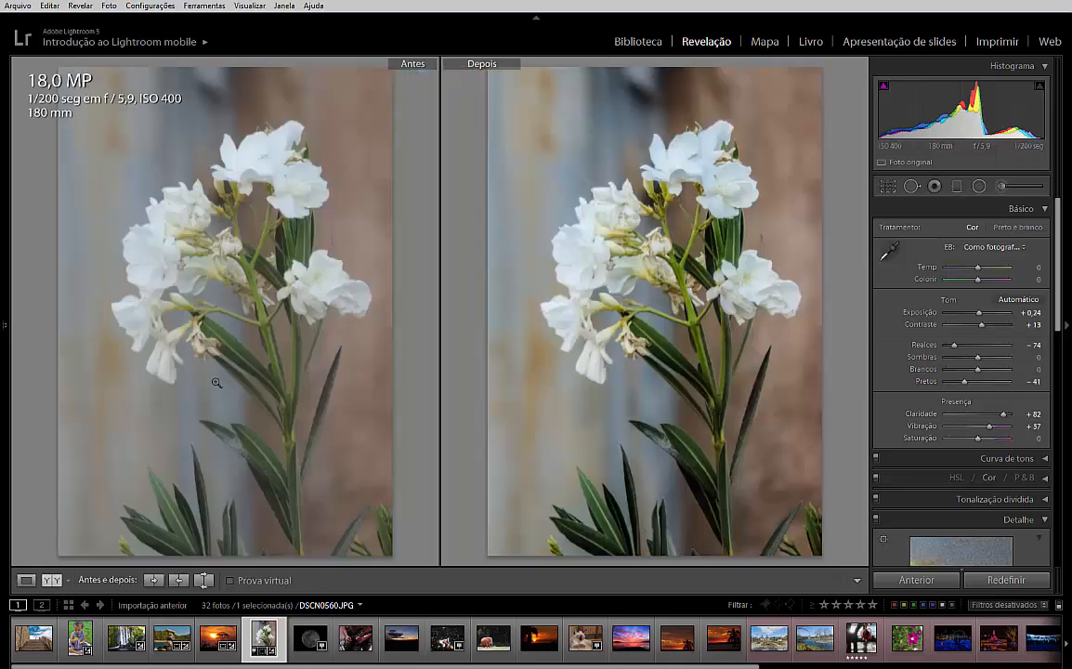